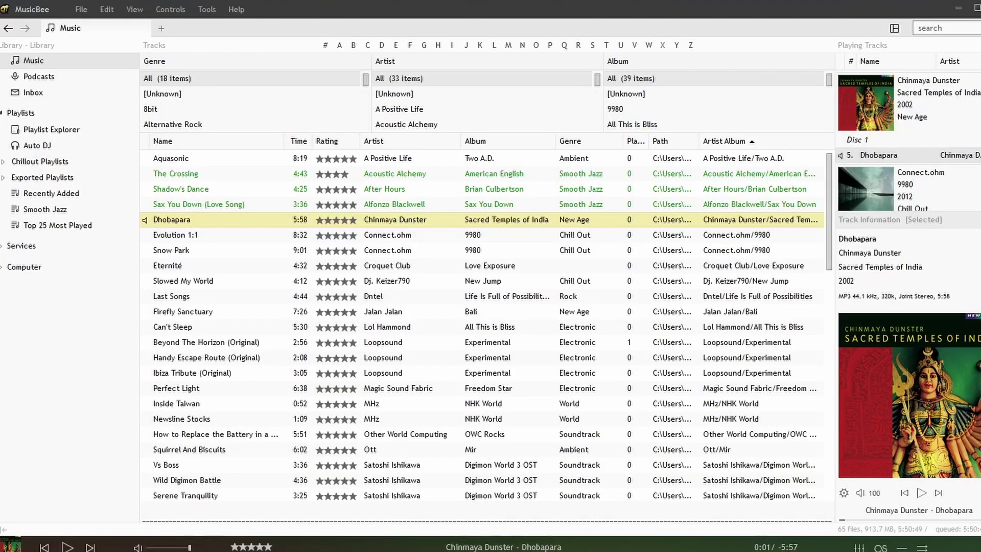
Enable 'radio stations' in Layout preferences, apply and save, then open the Radio library.
left_click(100, 10)
left_click(115, 130)
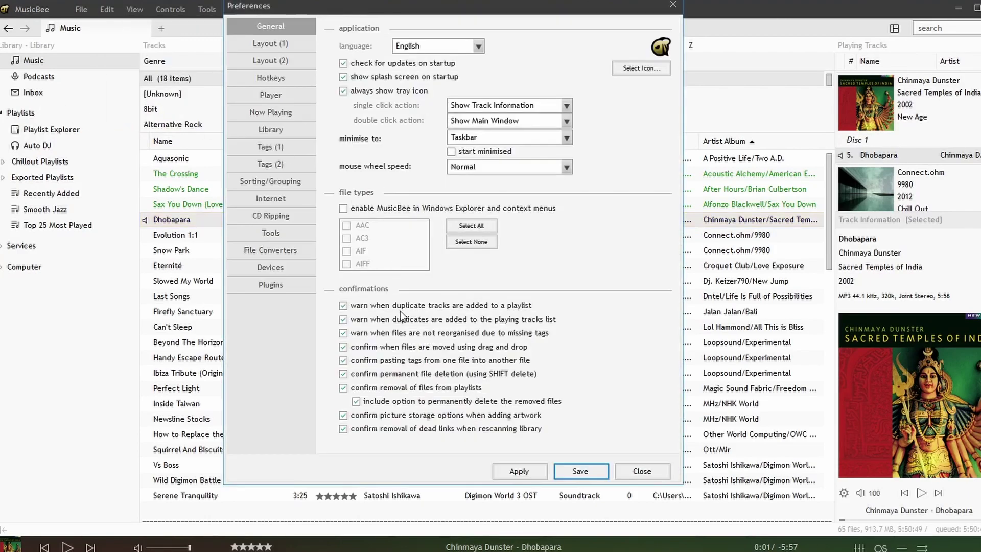
left_click(286, 46)
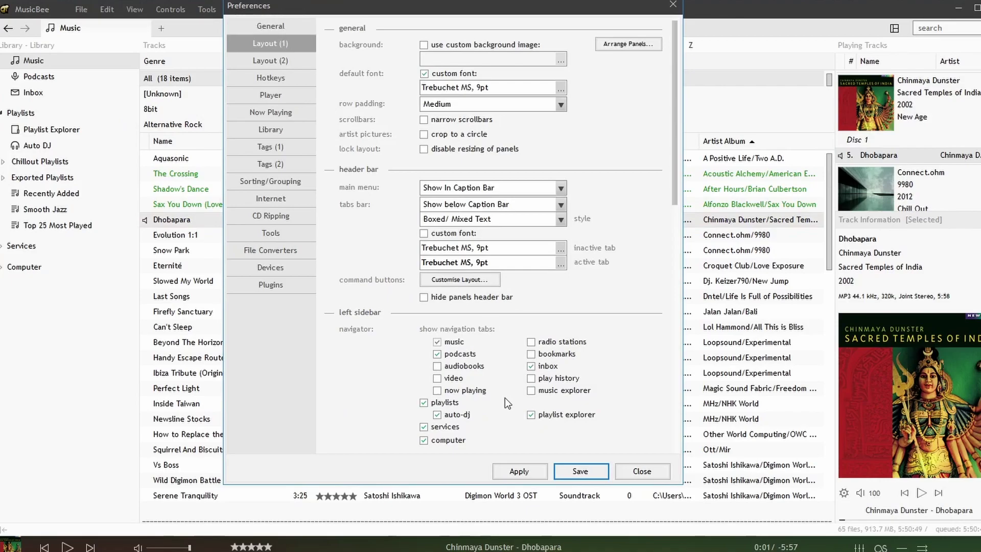
left_click(575, 344)
left_click(516, 470)
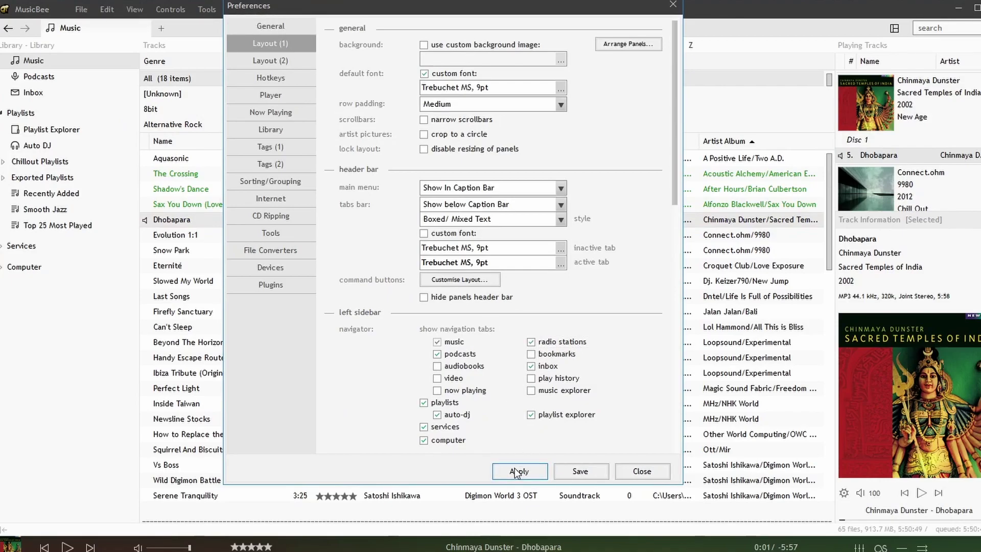
left_click(580, 471)
left_click(32, 93)
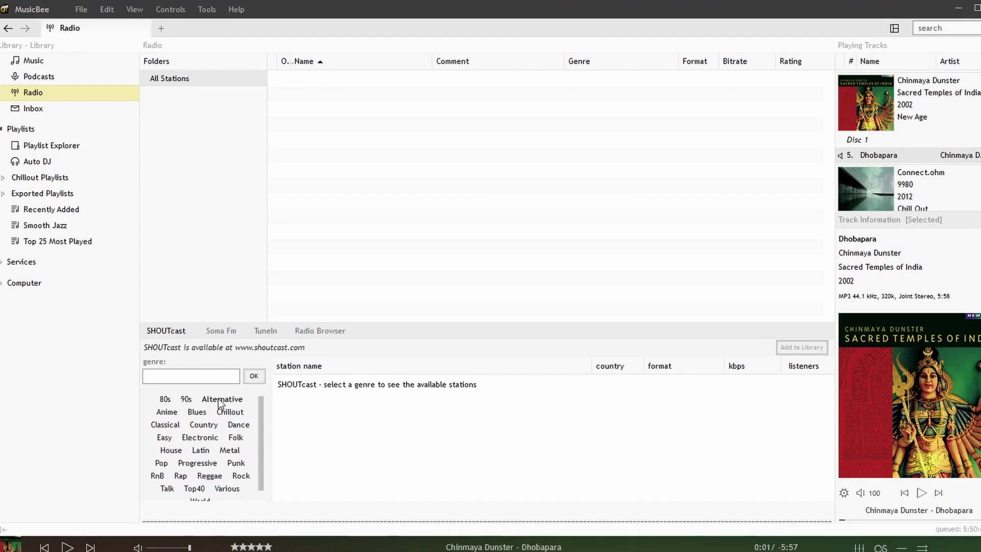
left_click(212, 425)
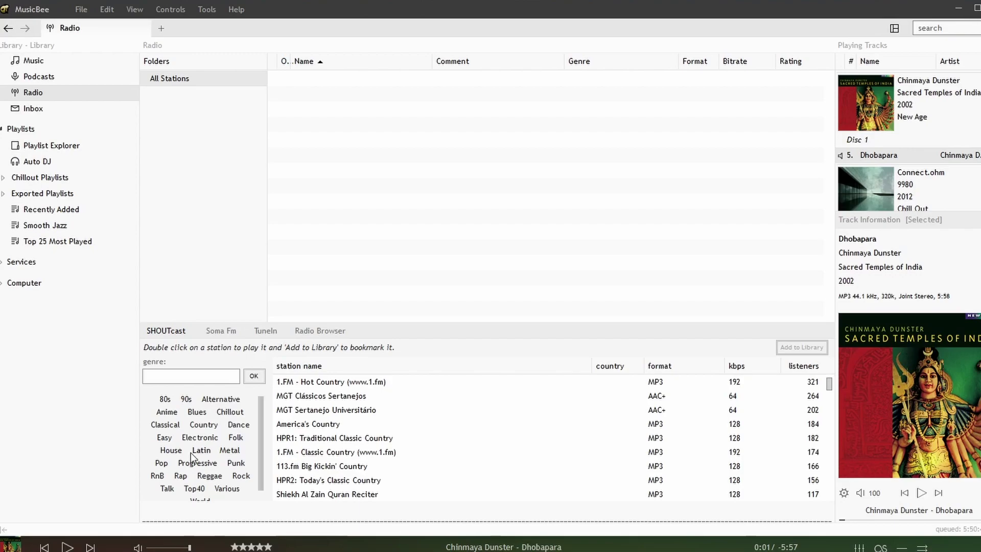
left_click(171, 450)
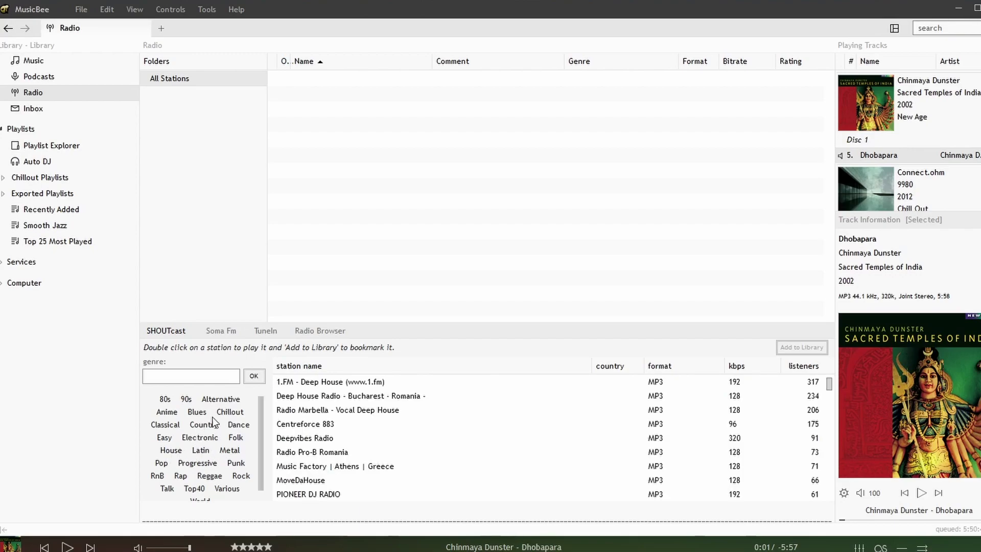
scroll(361, 472, "down", 10)
left_click(192, 465)
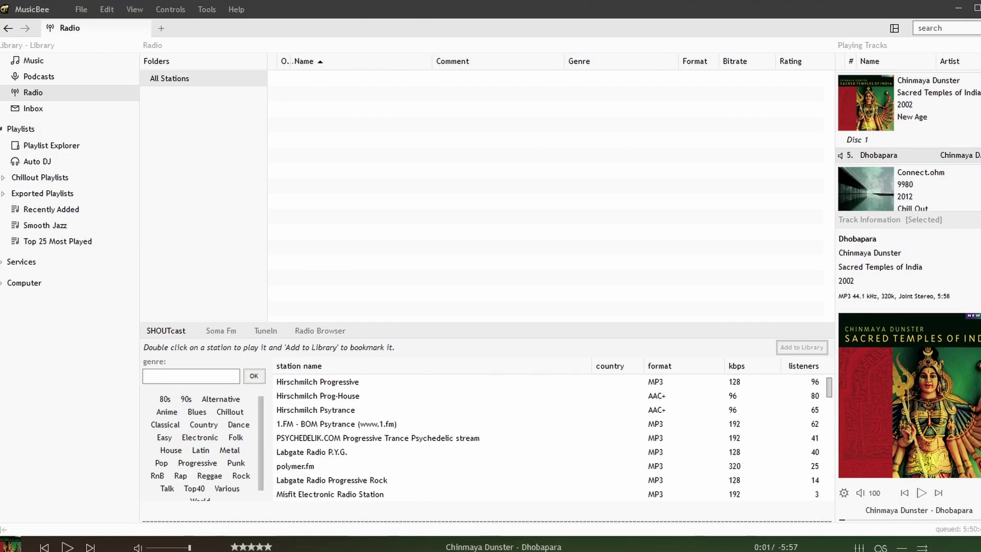
left_click(221, 332)
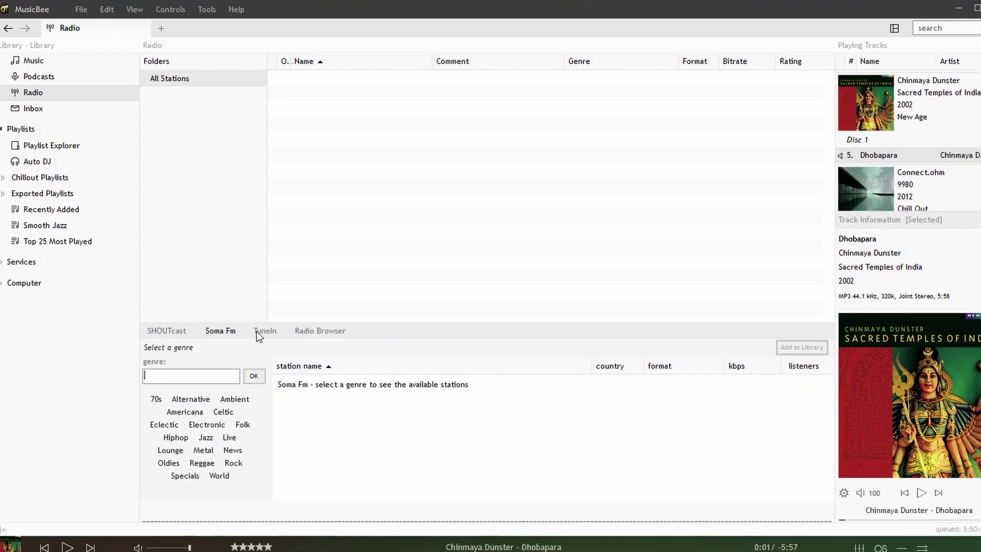
left_click(265, 332)
left_click(319, 333)
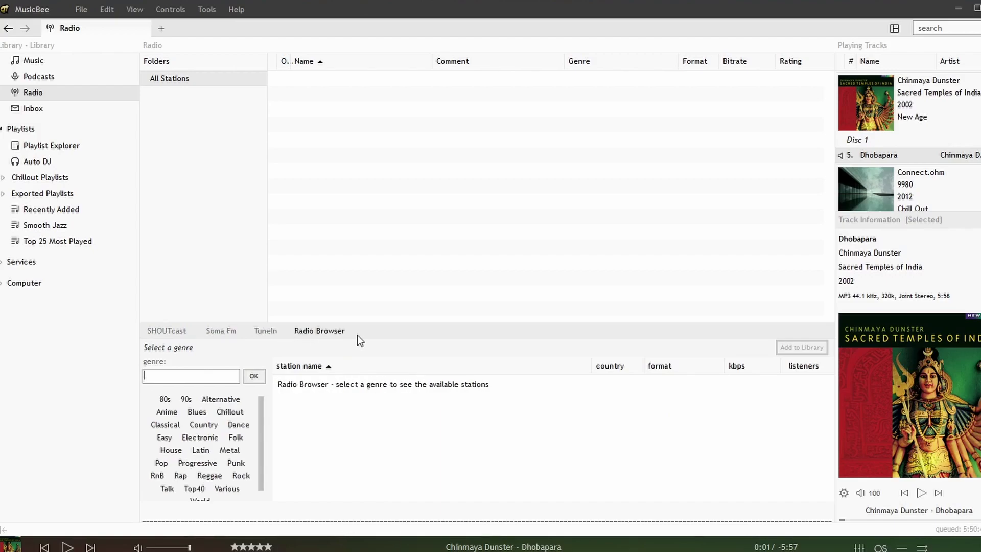
left_click(167, 331)
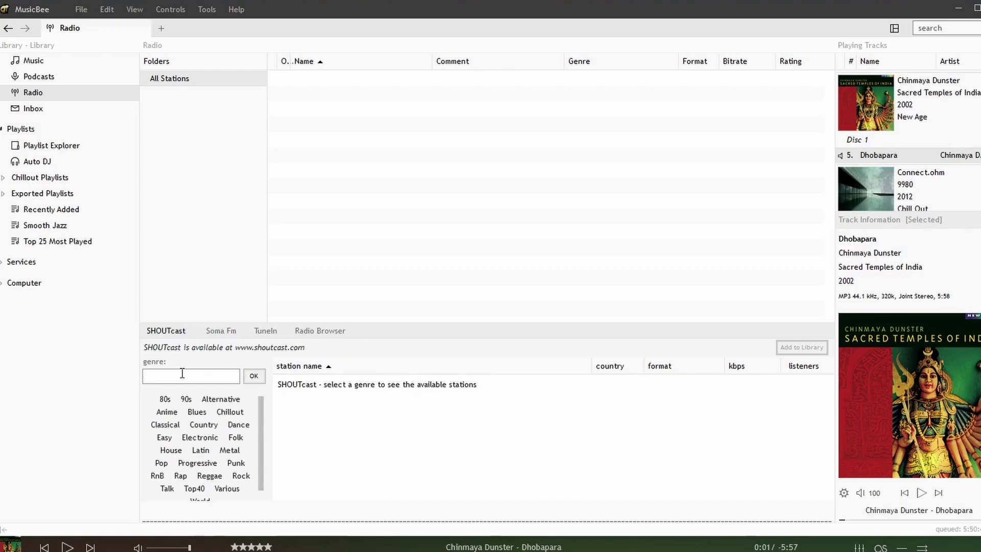
Search SHOUTcast stations for the 'smooth jazz' genre.
left_click(182, 373)
type("smooth jazz")
key("Return")
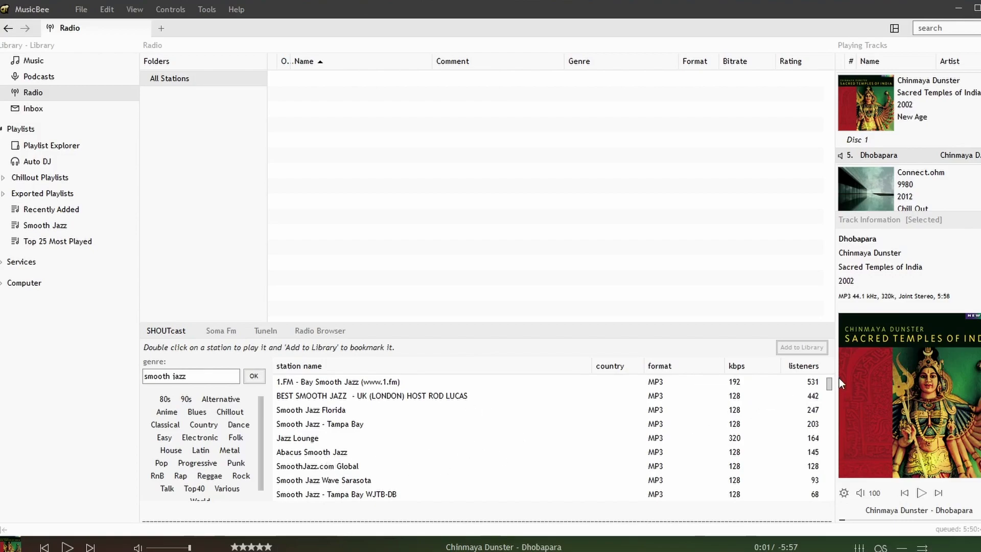
left_click_drag(831, 381, 835, 383)
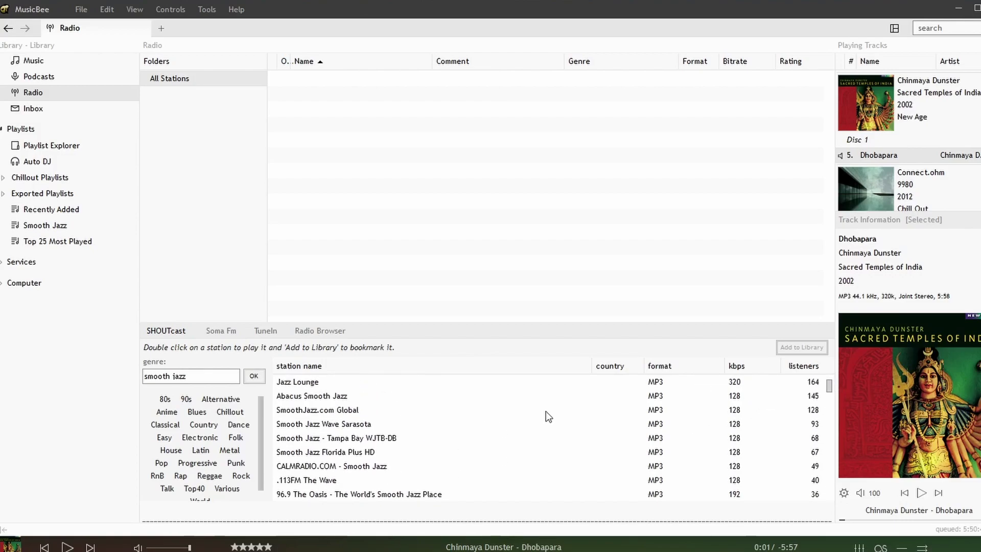
Add Abacus Smooth Jazz to the Radio library and start streaming it.
left_click(323, 400)
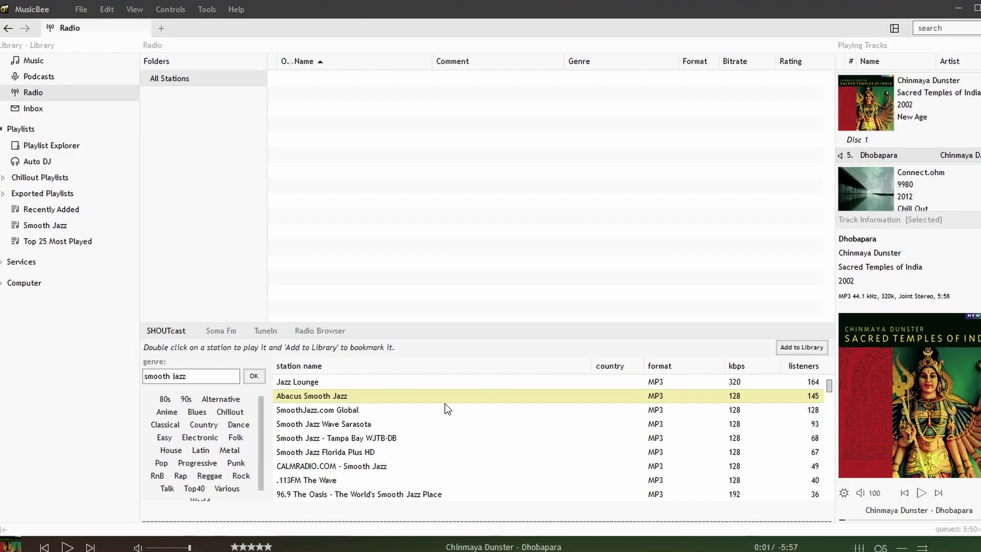
left_click(796, 352)
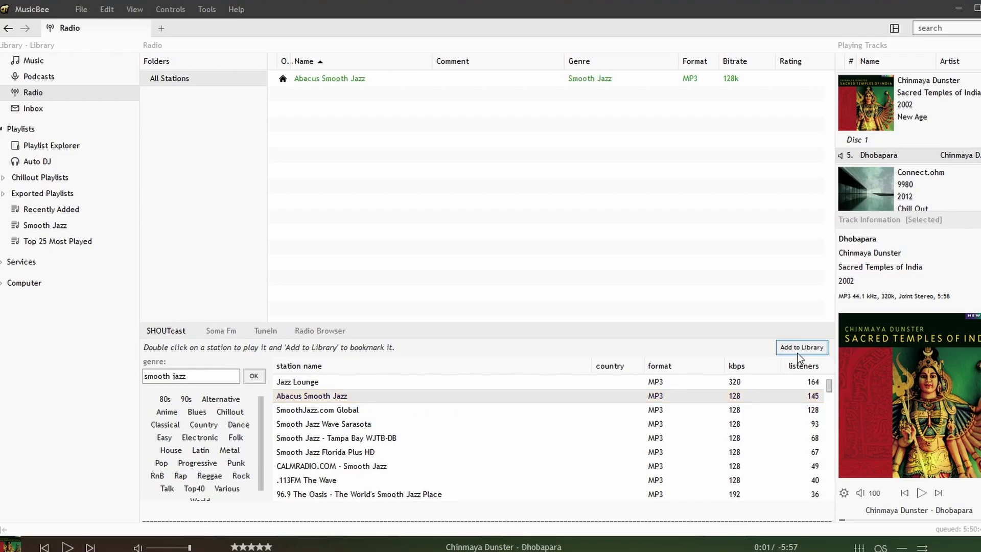
left_click(308, 79)
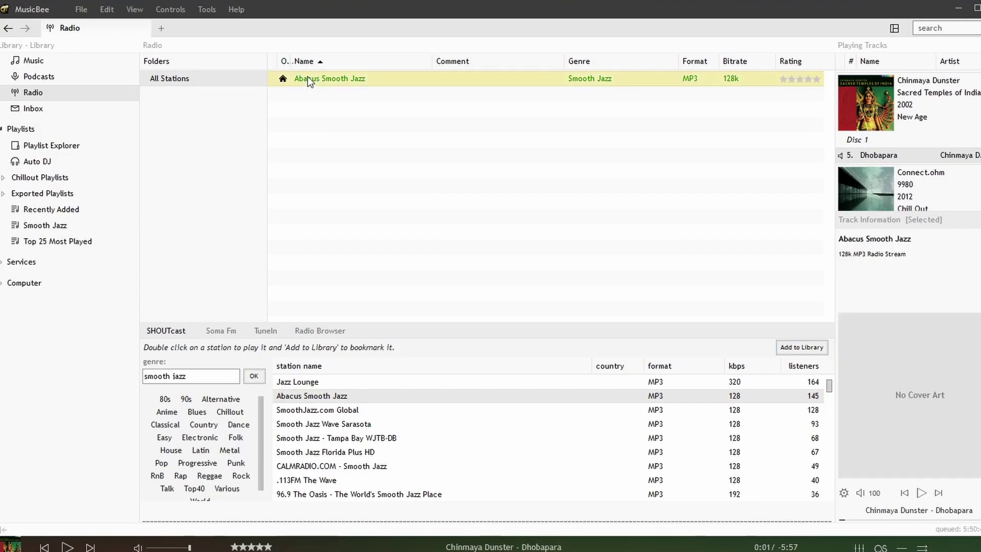
double_click(357, 81)
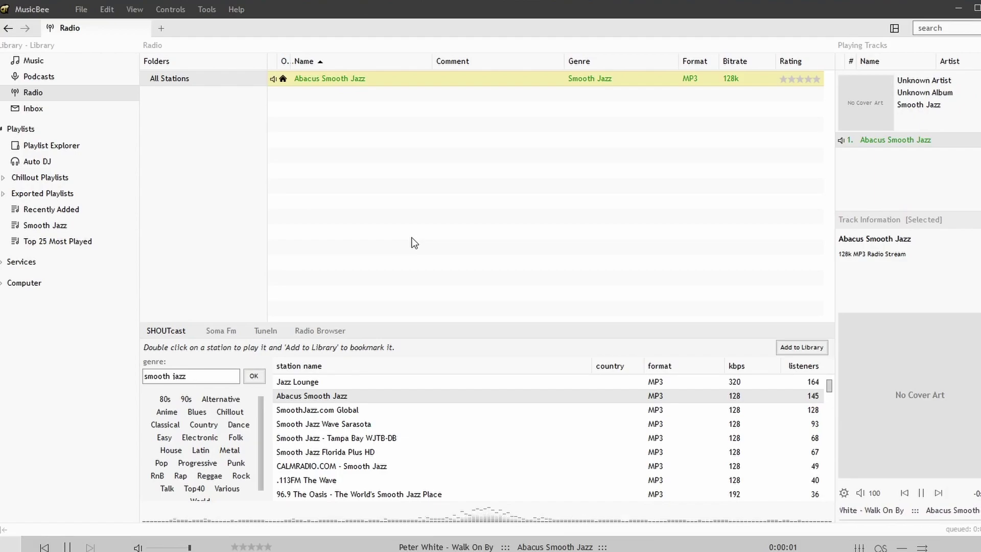
Review Abacus Smooth Jazz's home page, bitrate and description in its station editor, then save.
right_click(384, 80)
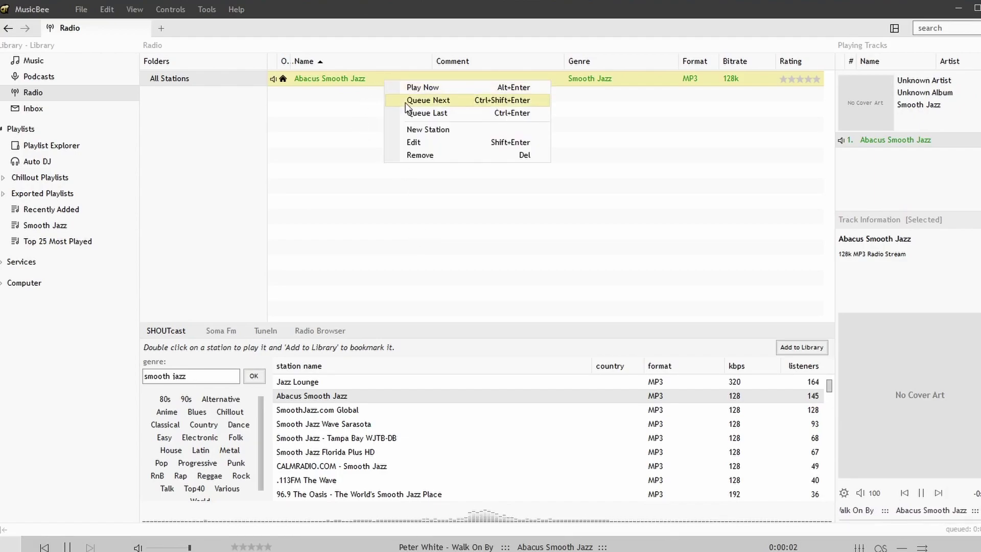
left_click(421, 141)
left_click_drag(178, 32, 497, 130)
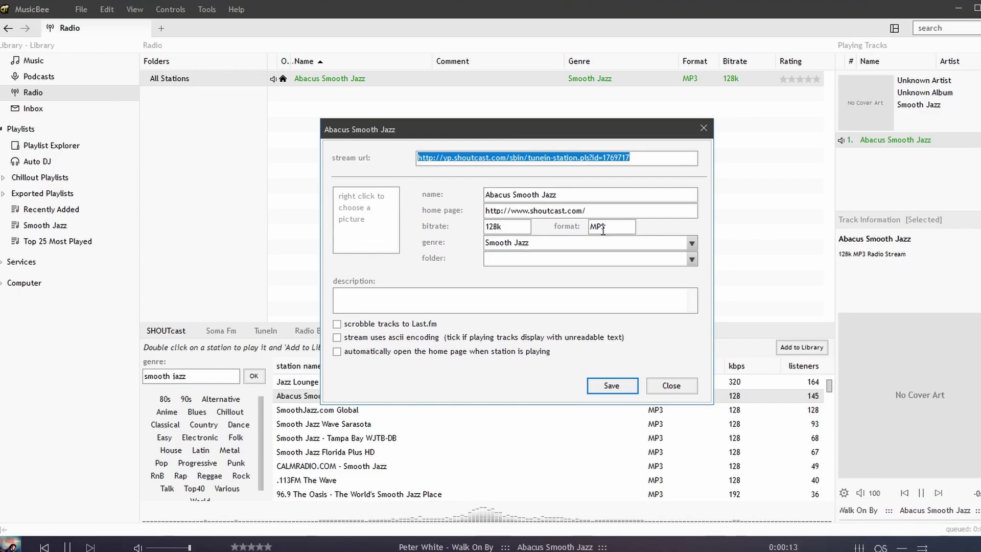
left_click_drag(630, 212, 463, 212)
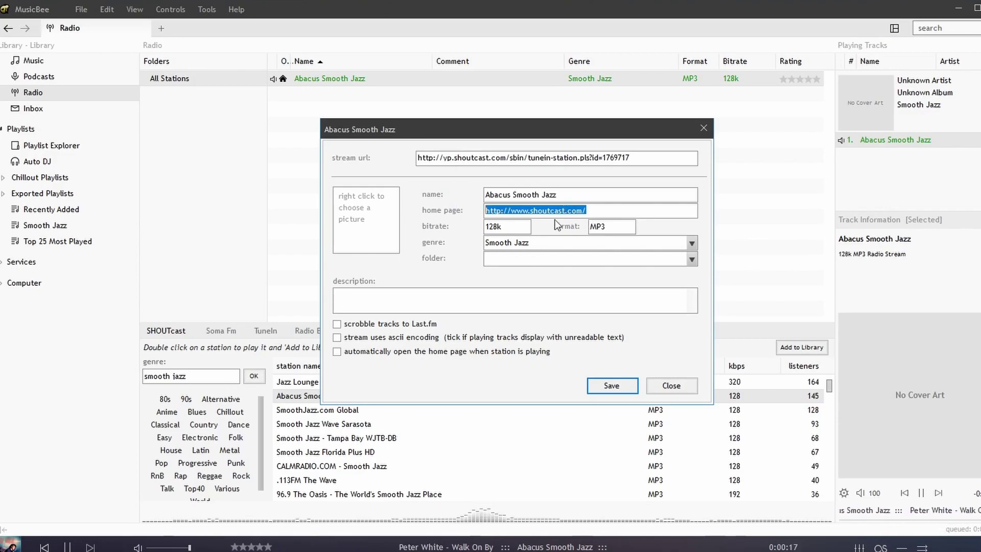
left_click(504, 226)
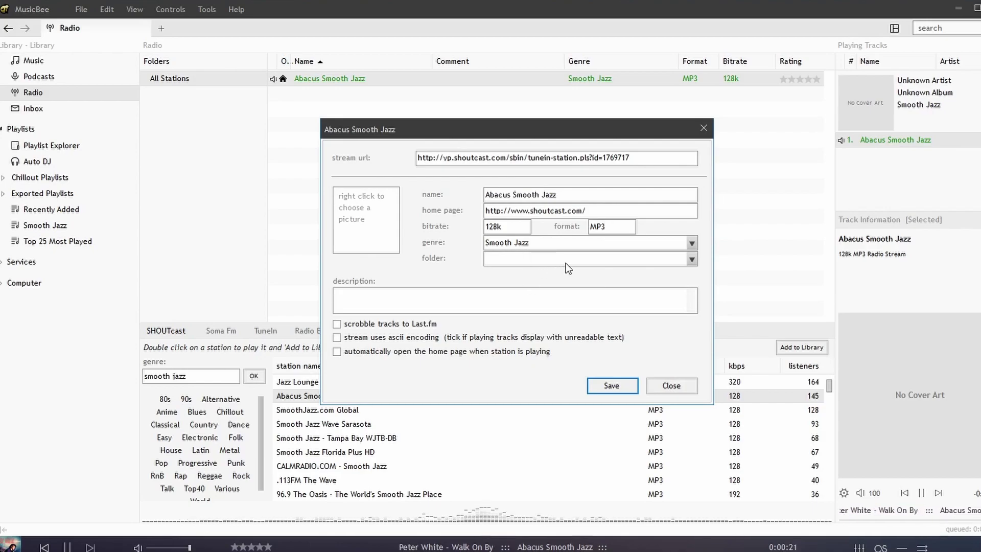
left_click(368, 290)
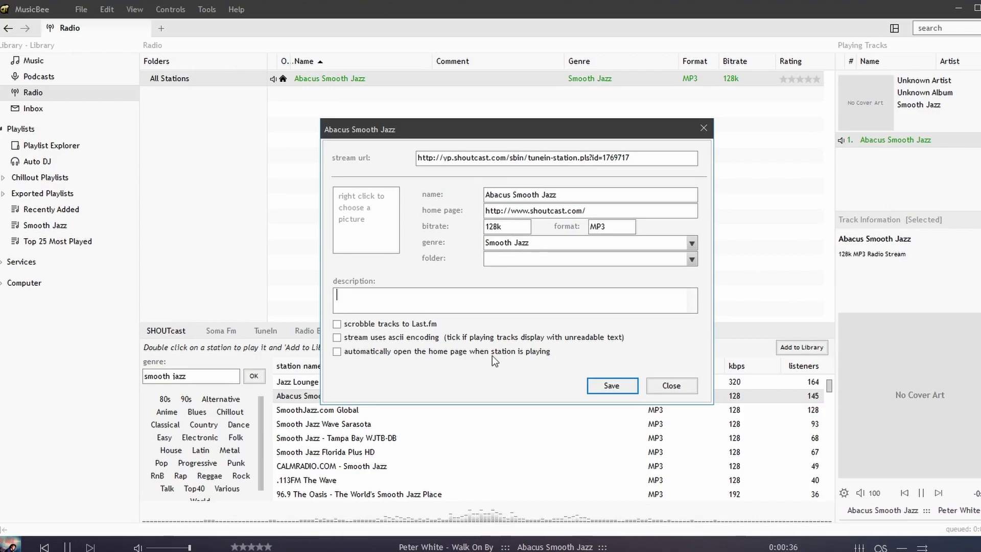
left_click(612, 385)
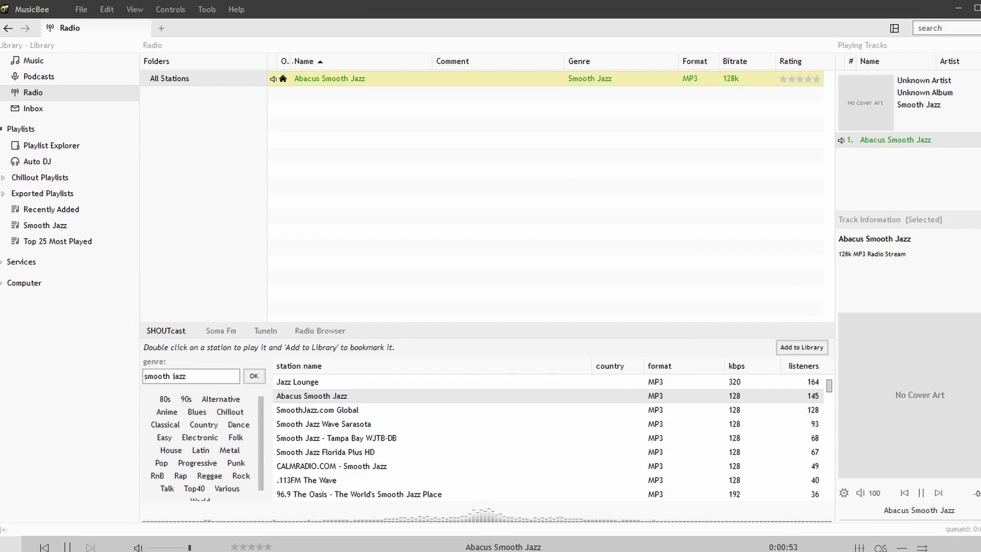
Create a new station from the pasted WBEZ stream URL, name it 'NPR Chicago' and save.
left_click(494, 243)
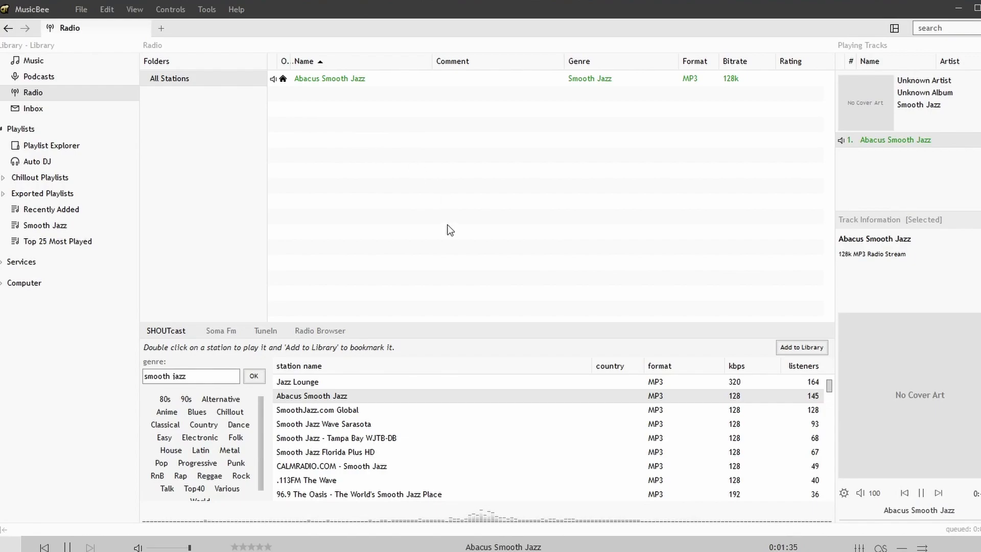
right_click(348, 152)
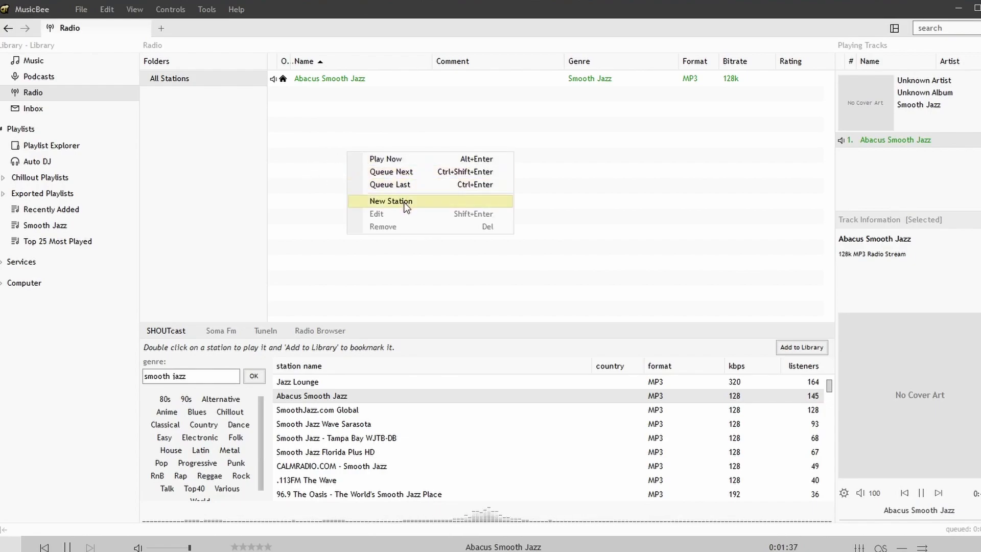
left_click(391, 201)
right_click(455, 156)
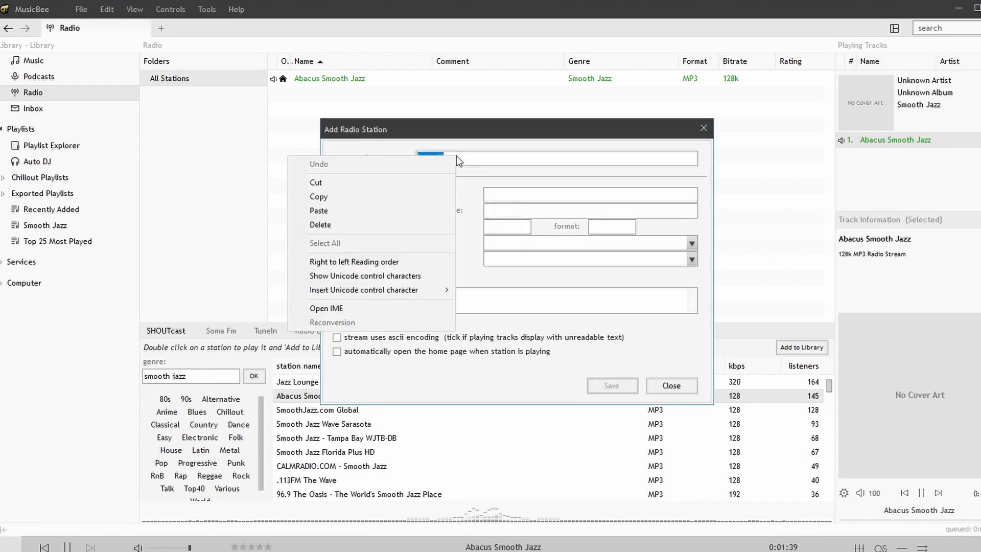
left_click(413, 210)
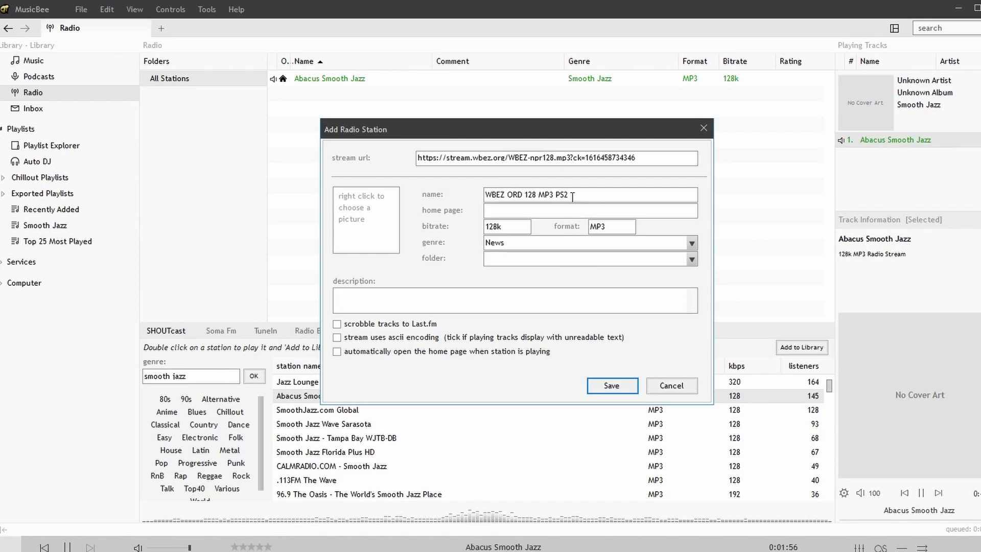
key("ctrl+a")
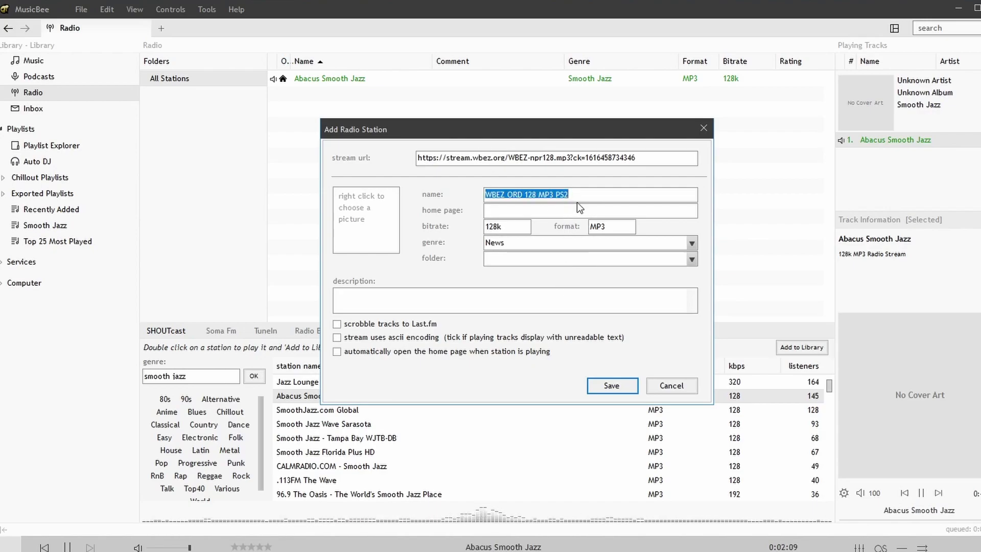
left_click(600, 196)
key("ctrl+a")
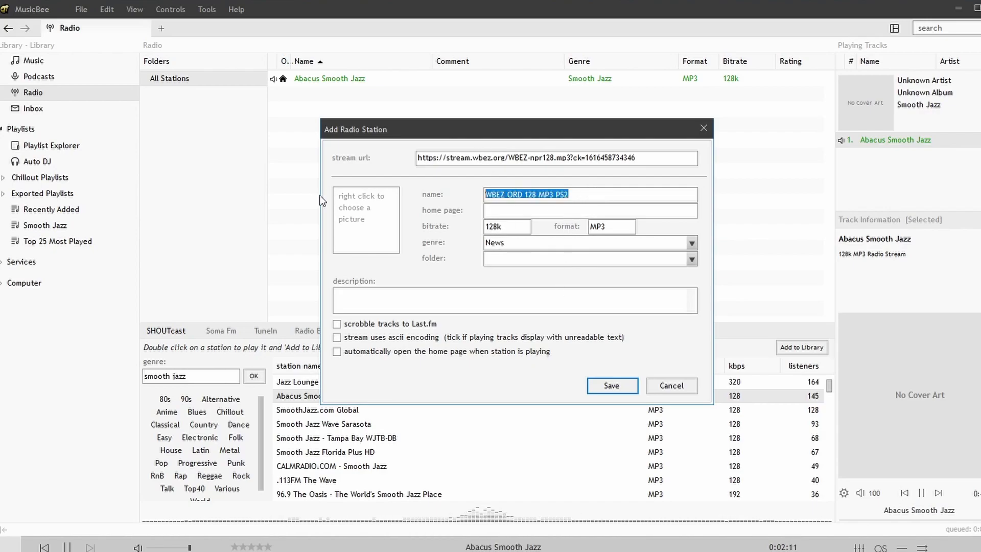
type("NPR Chicago")
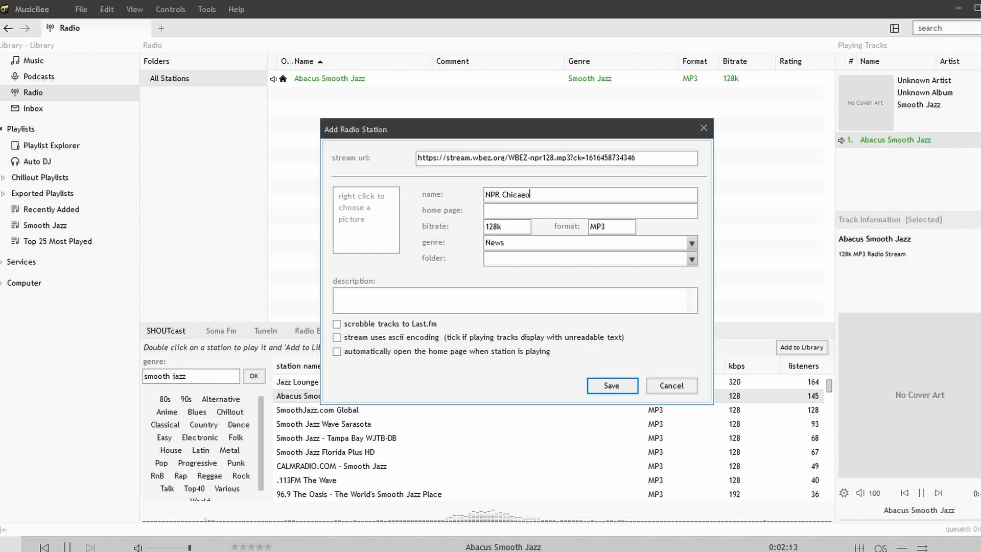
left_click(608, 385)
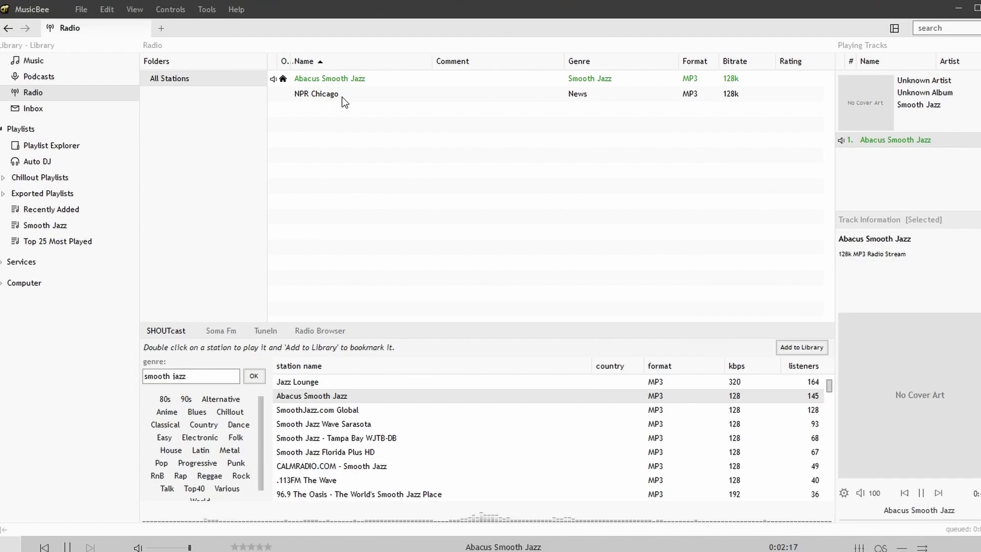
Play NPR Chicago, then add Electronic station Ambient Sleeping Pill to the library and play it.
double_click(342, 95)
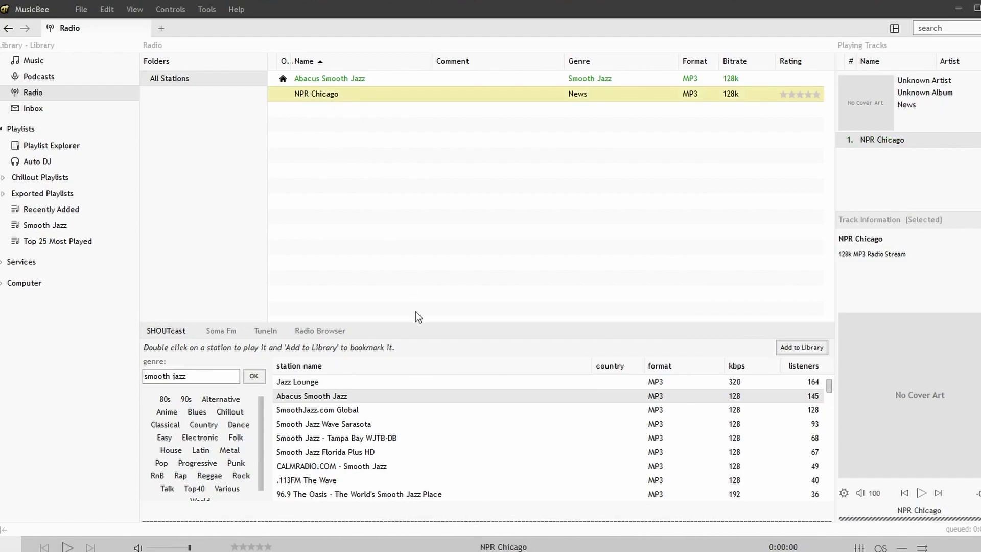
left_click(206, 429)
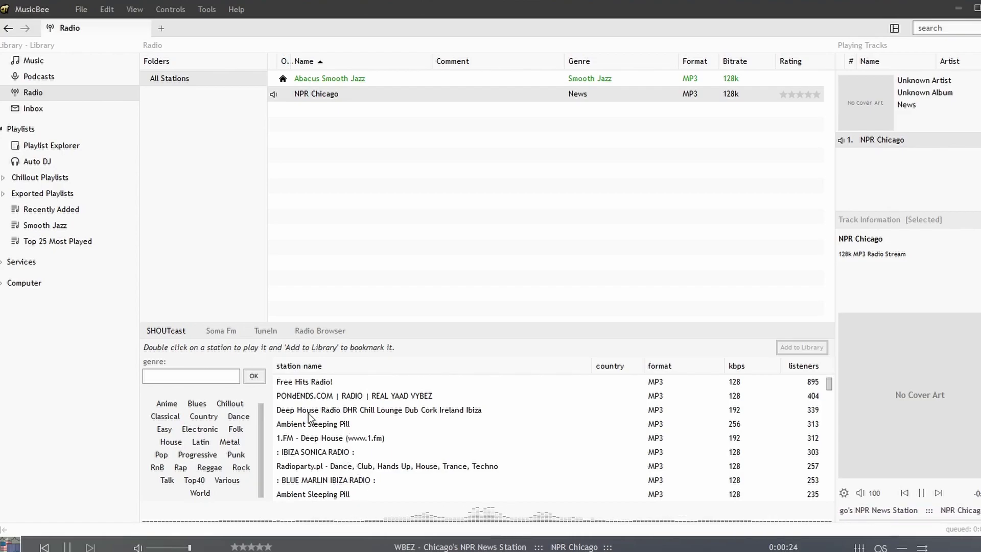
scroll(346, 455, "down", 2)
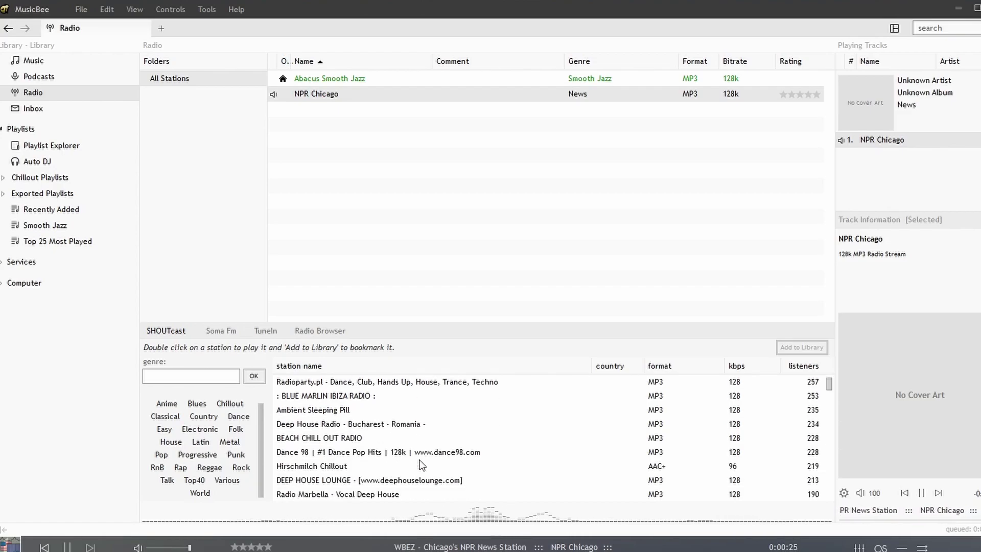
left_click(308, 409)
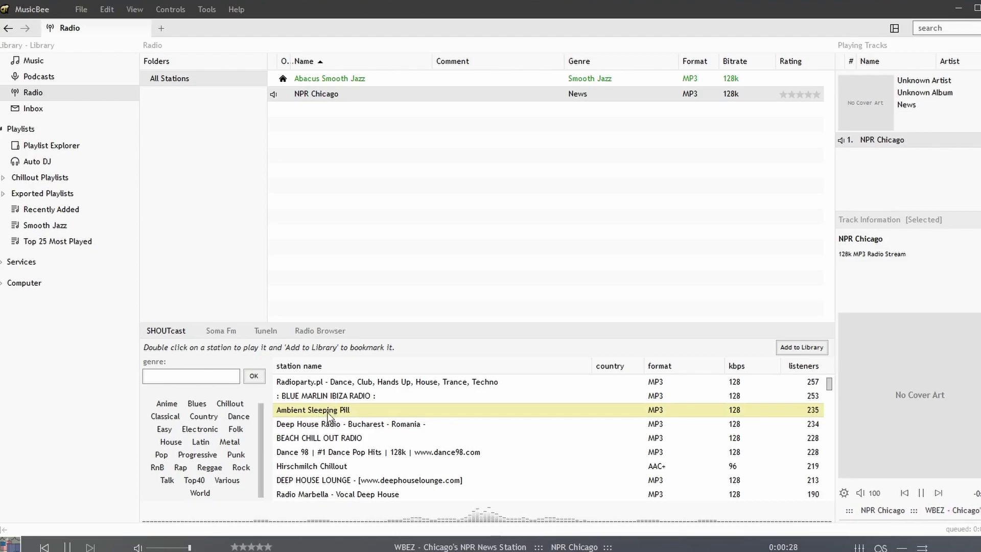
left_click(802, 347)
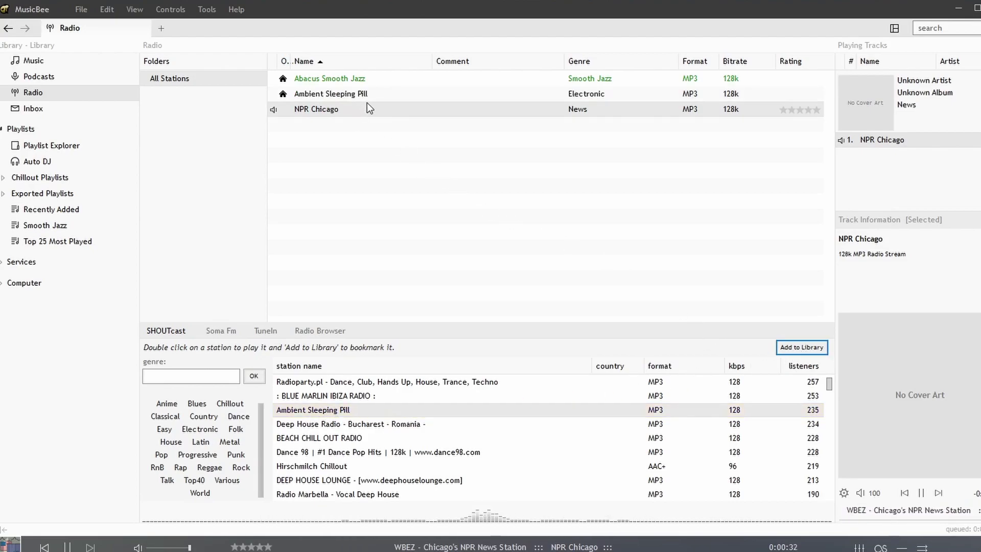
double_click(379, 94)
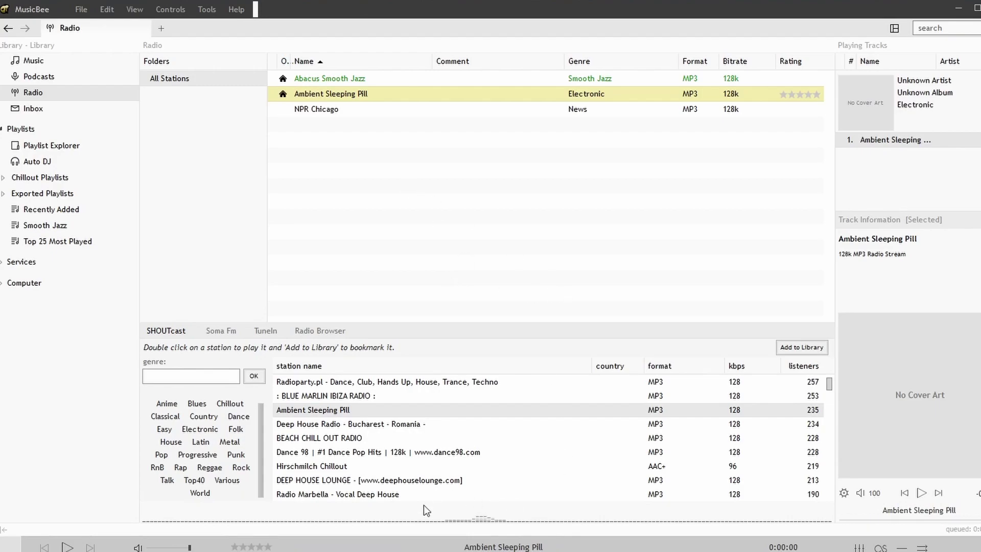